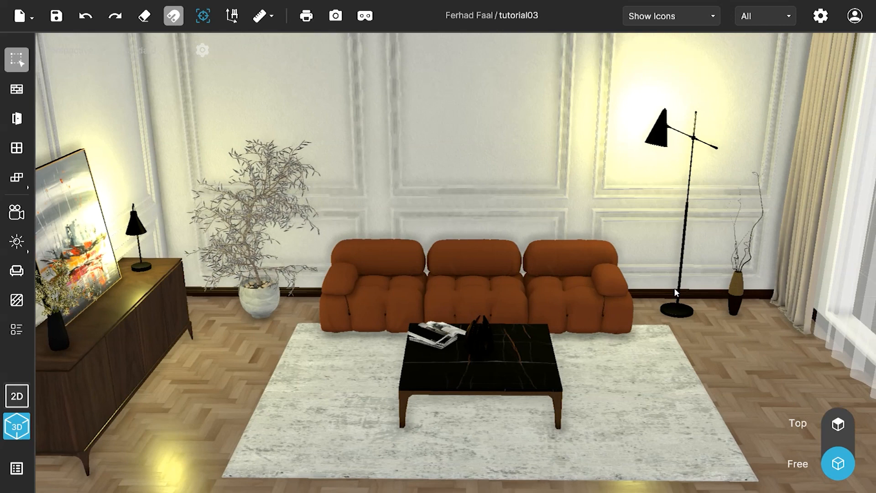
# Step: Select the orange sofa and sample the materials of the coffee table top and the sofa from the scene
pyautogui.click(497, 283)
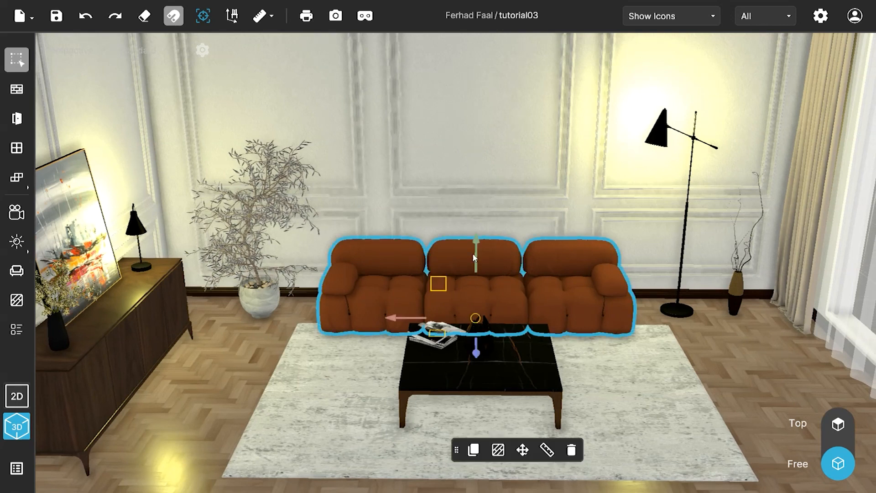
pyautogui.click(17, 300)
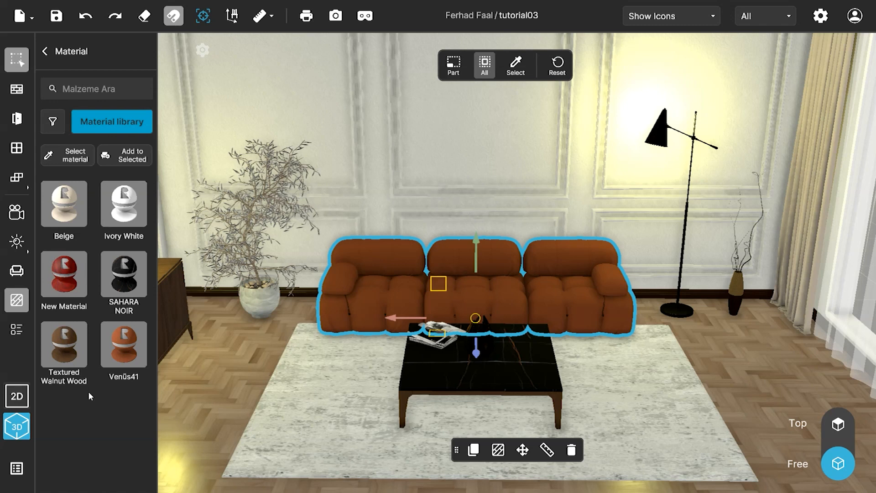
pyautogui.click(78, 158)
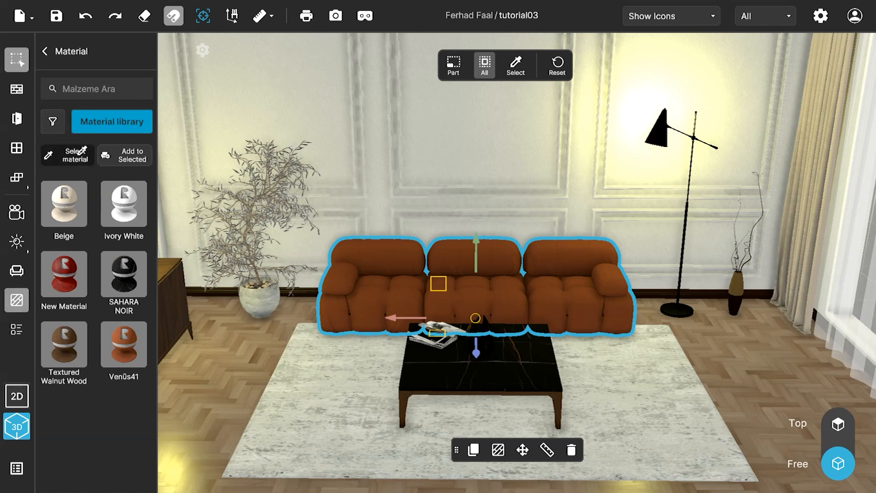
pyautogui.click(437, 366)
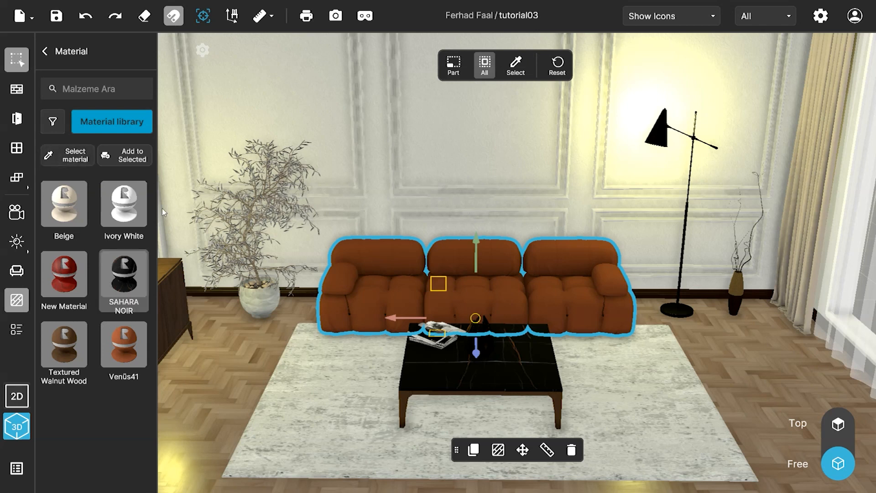
pyautogui.click(79, 157)
pyautogui.click(369, 288)
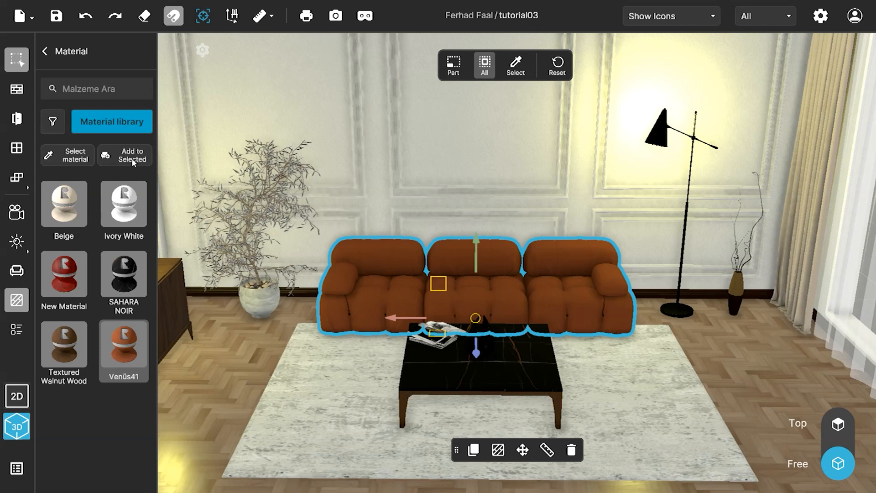
pyautogui.rightClick(124, 347)
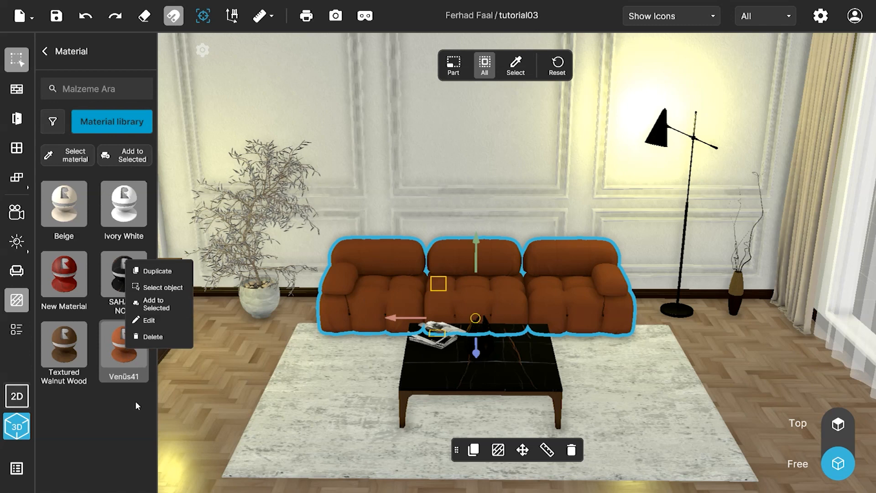
pyautogui.click(91, 401)
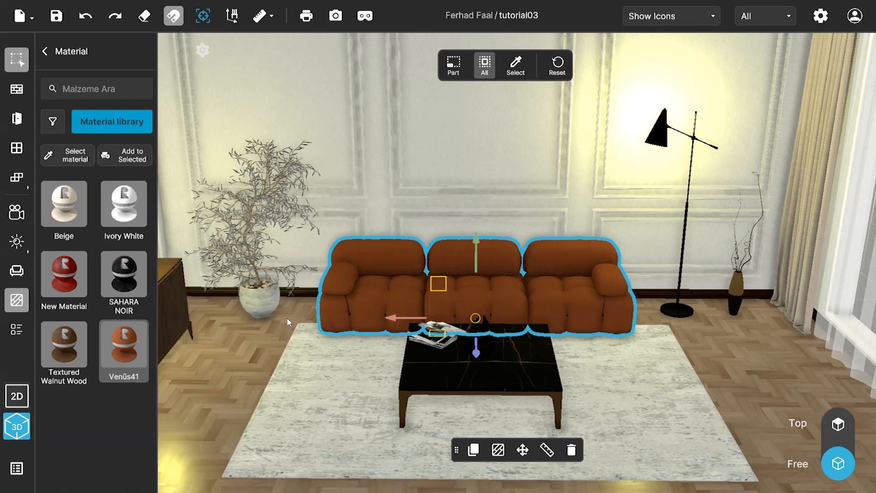
# Step: Open the material library and browse the company folders under Şirketler
pyautogui.click(100, 122)
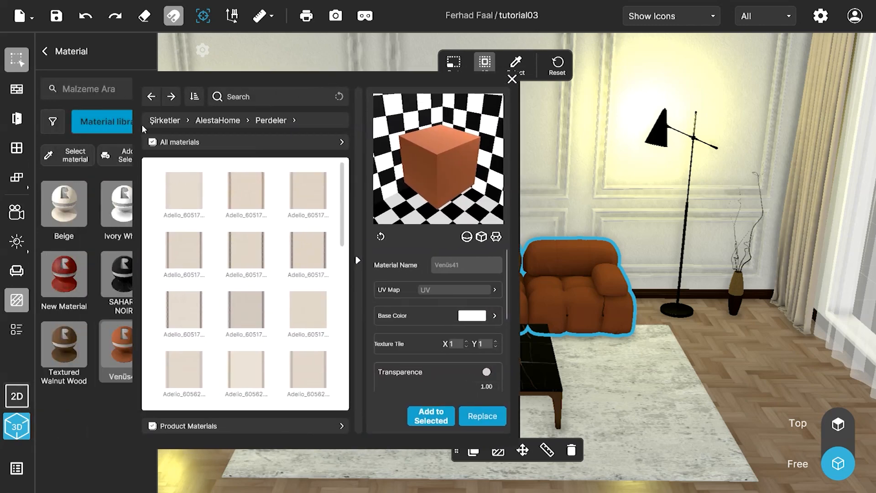
pyautogui.click(169, 121)
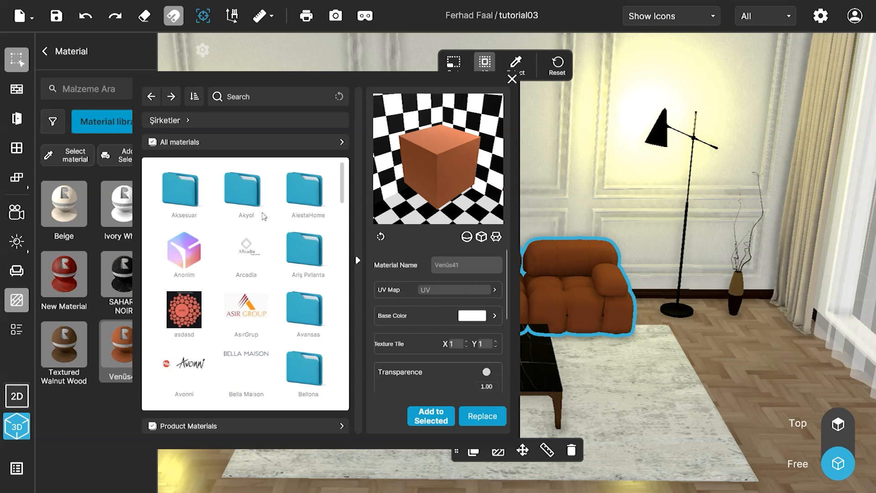
pyautogui.scroll(-1, 265, 219)
pyautogui.scroll(-3, 265, 218)
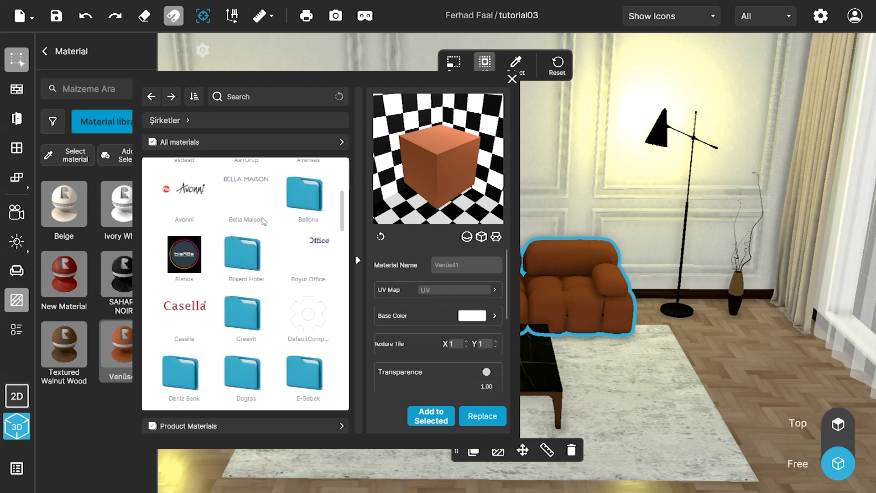
pyautogui.scroll(-1, 264, 221)
pyautogui.scroll(5, 263, 222)
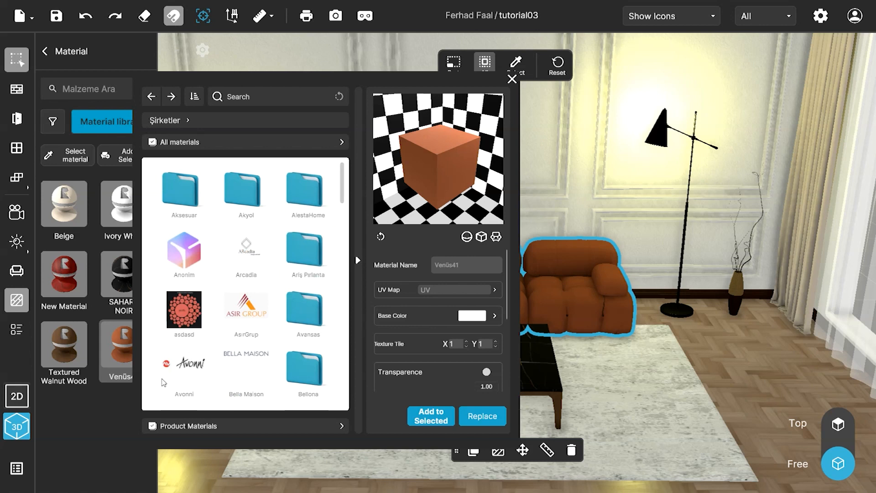
# Step: Show the product materials in the library and choose the Kumaş1 fabric
pyautogui.click(222, 431)
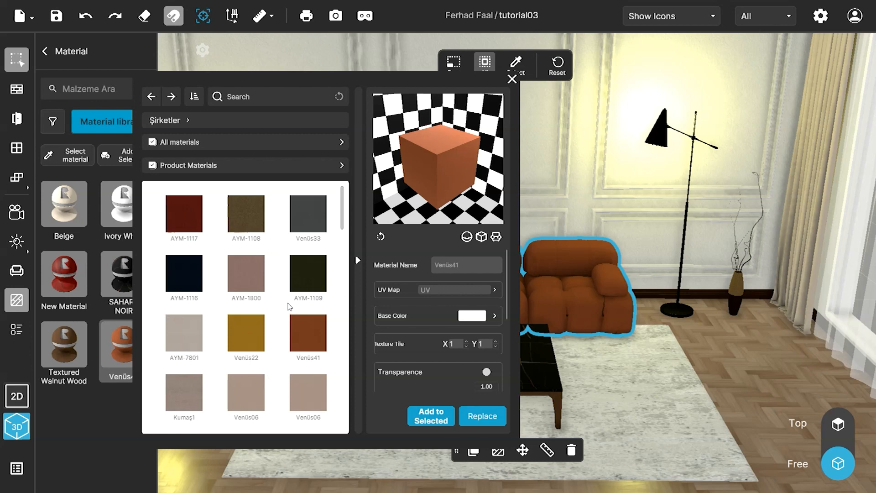
pyautogui.scroll(-3, 226, 252)
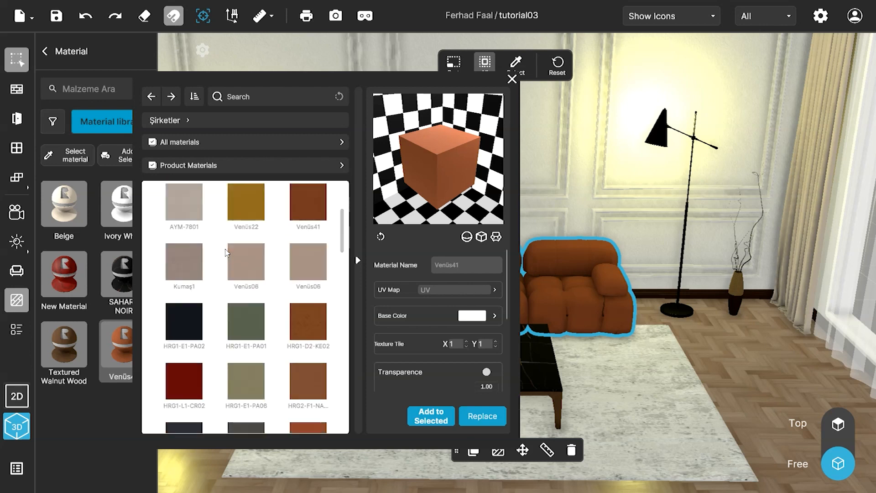
pyautogui.scroll(4, 227, 252)
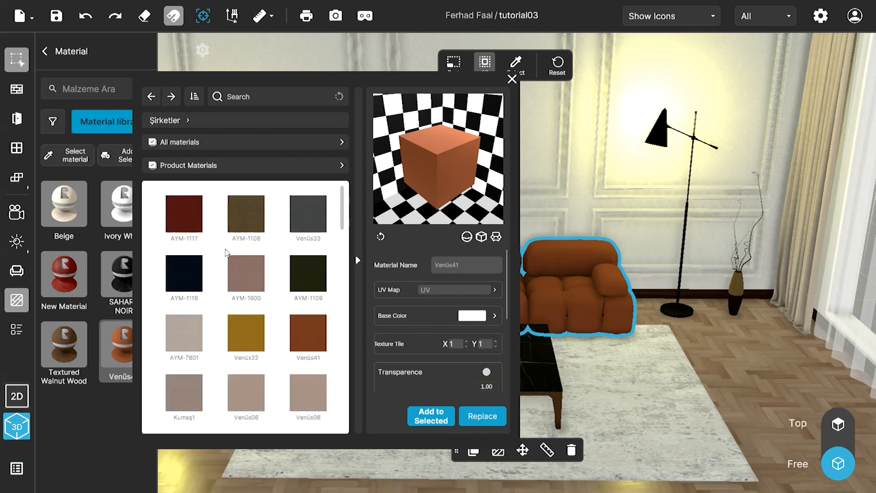
pyautogui.click(191, 390)
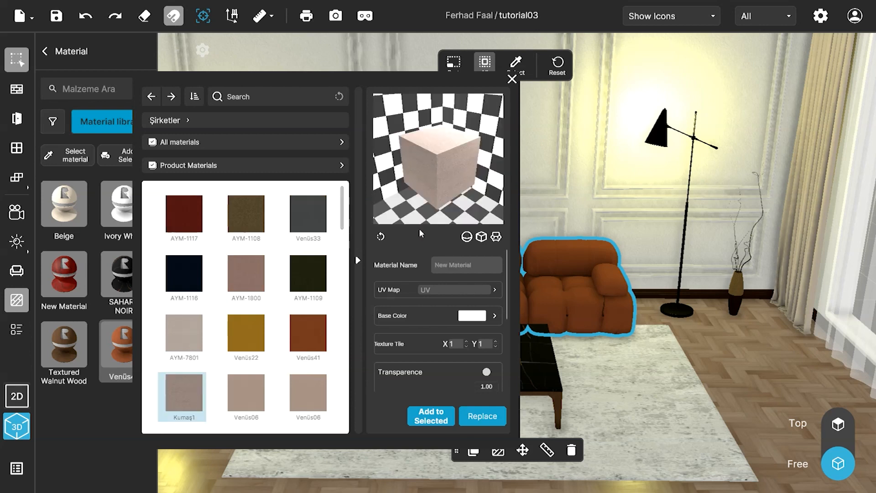
# Step: Preview the chosen fabric on the sphere, cube and sofa models and examine its texture up close
pyautogui.click(465, 238)
pyautogui.scroll(5, 436, 165)
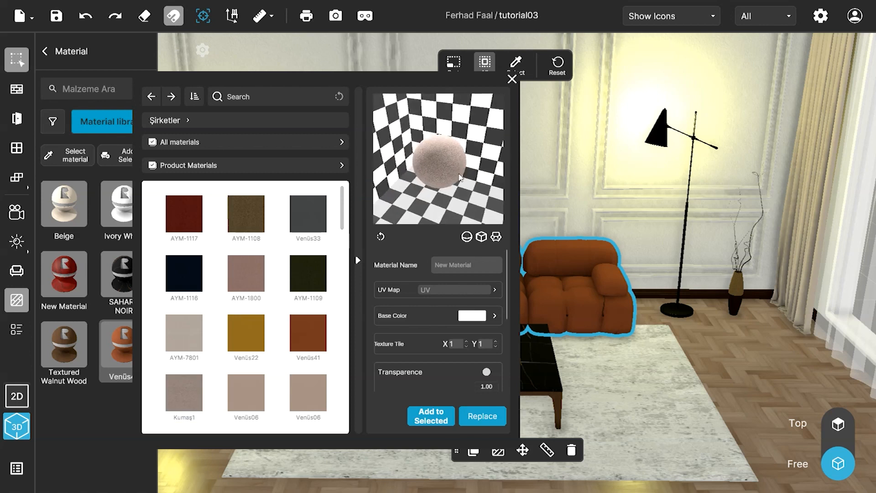
pyautogui.scroll(-3, 447, 168)
pyautogui.click(482, 237)
pyautogui.click(496, 238)
pyautogui.scroll(5, 463, 182)
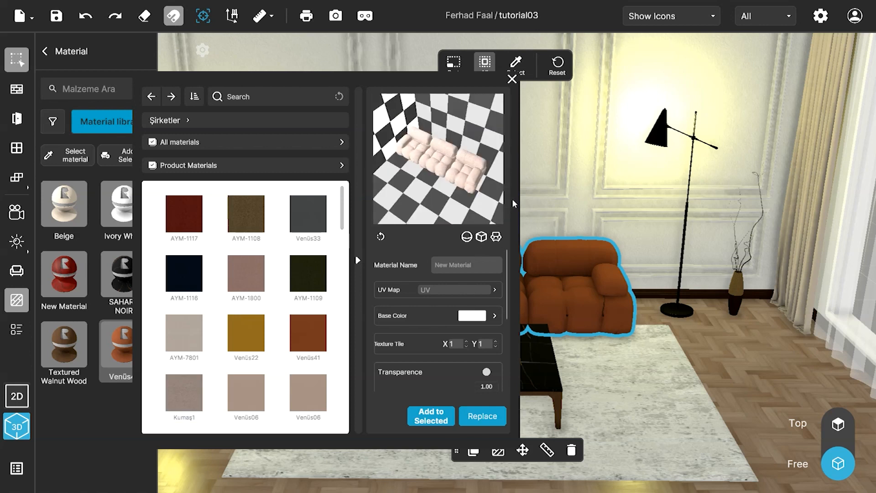
pyautogui.moveTo(444, 178); pyautogui.dragTo(461, 184)
# Step: Name the material Sofa Fabric
pyautogui.click(471, 264)
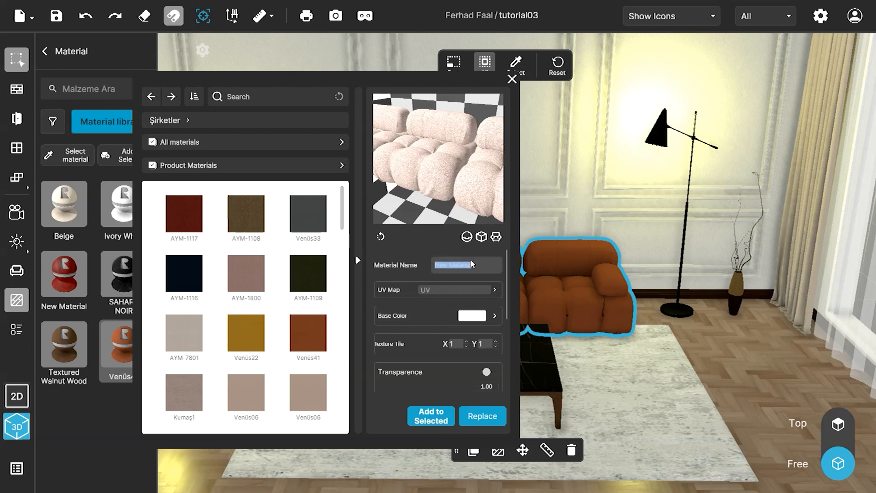
pyautogui.write('S')
pyautogui.scroll(-1, 417, 280)
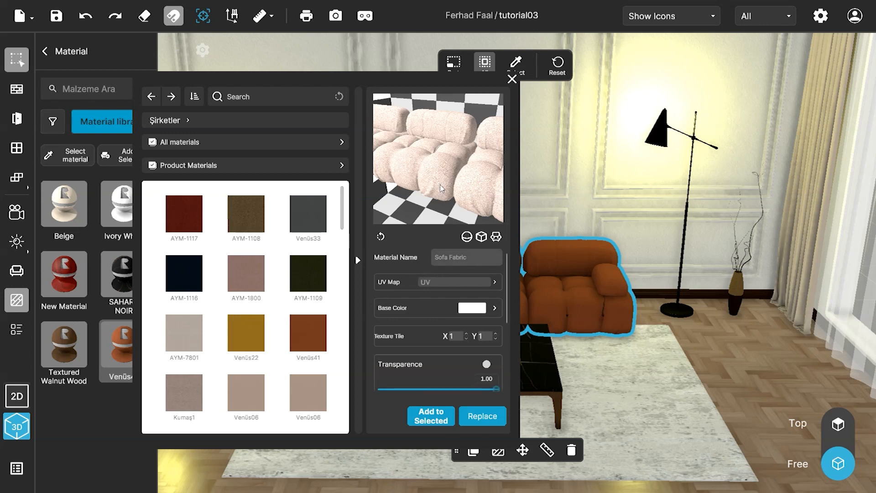
pyautogui.scroll(-3, 440, 187)
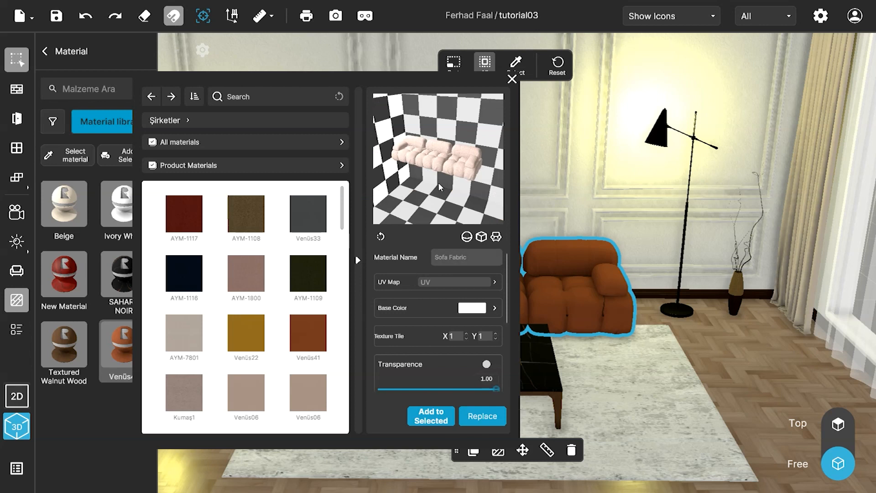
pyautogui.moveTo(441, 178); pyautogui.dragTo(439, 176)
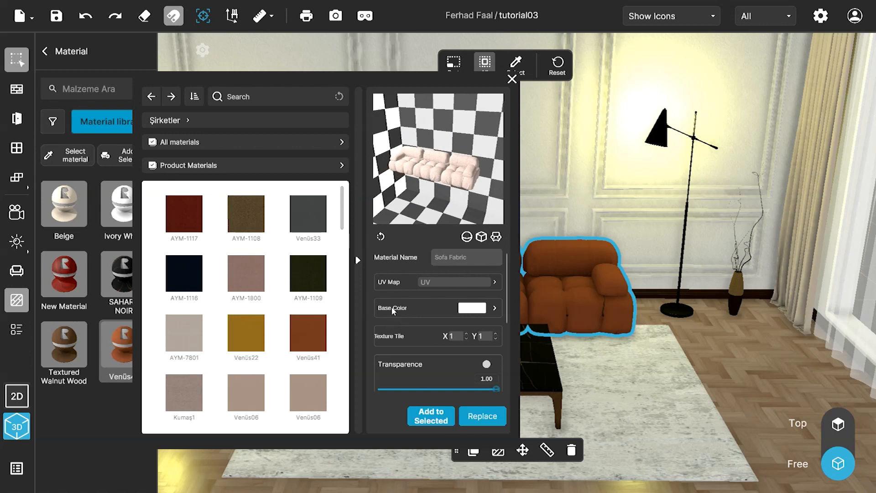
# Step: Try the pink base color #E9A9A9 on the fabric, then return the base color to white #FFFFFF
pyautogui.click(469, 309)
pyautogui.moveTo(375, 296)
pyautogui.mouseDown()
pyautogui.moveTo(385, 289)
pyautogui.moveTo(359, 292)
pyautogui.mouseUp()
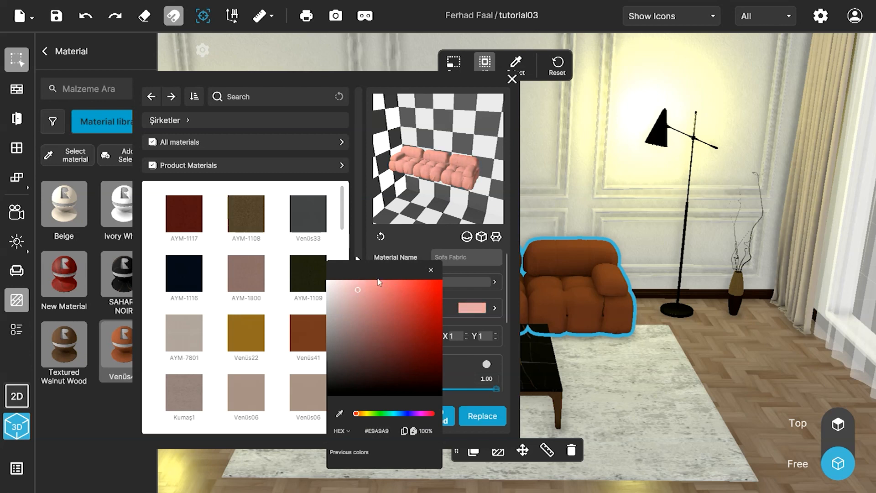
pyautogui.moveTo(377, 296); pyautogui.dragTo(309, 275)
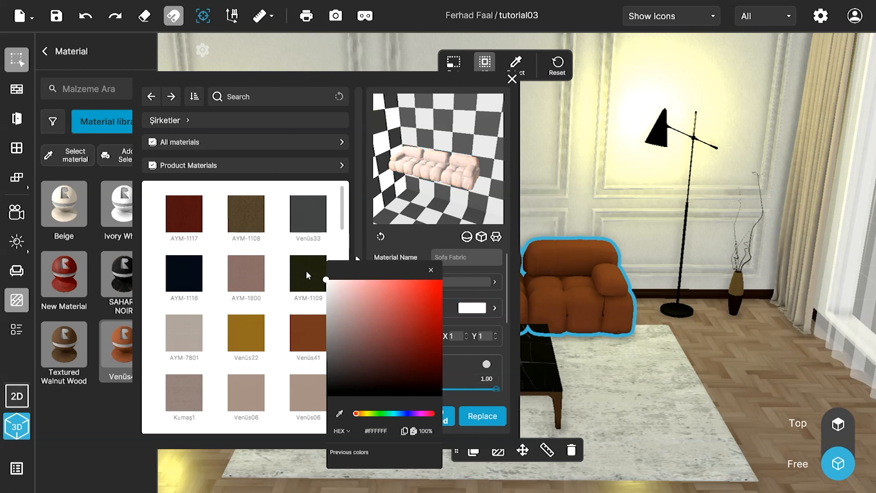
pyautogui.click(430, 270)
# Step: Try out the metallic, map usage and roughness settings of the fabric, ending at metallic 0.00 and roughness 0.90
pyautogui.scroll(3, 437, 183)
pyautogui.scroll(5, 427, 201)
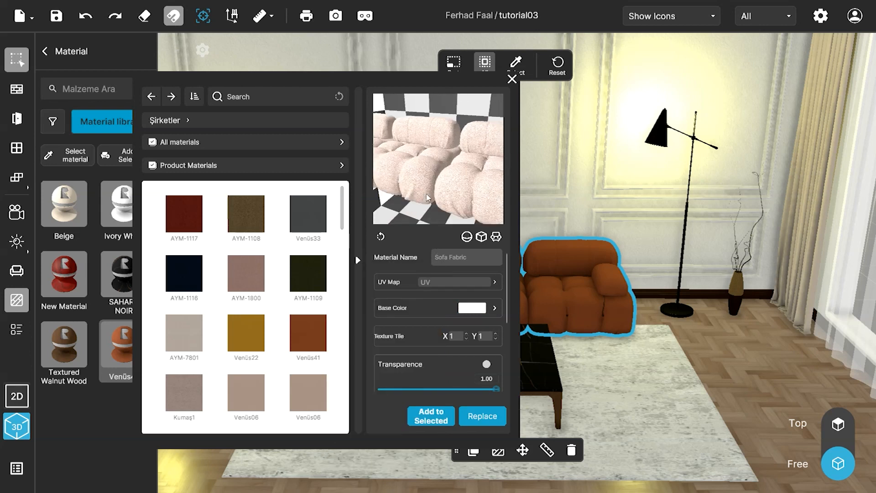
pyautogui.moveTo(425, 197); pyautogui.dragTo(433, 198)
pyautogui.scroll(-2, 418, 330)
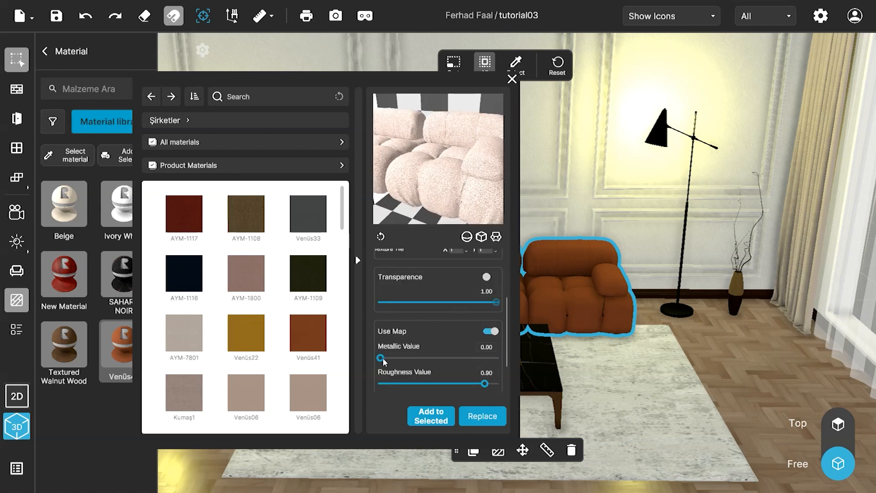
pyautogui.moveTo(380, 359); pyautogui.dragTo(354, 357)
pyautogui.click(490, 330)
pyautogui.click(501, 329)
pyautogui.moveTo(479, 385)
pyautogui.mouseDown()
pyautogui.moveTo(506, 386)
pyautogui.moveTo(487, 387)
pyautogui.mouseUp()
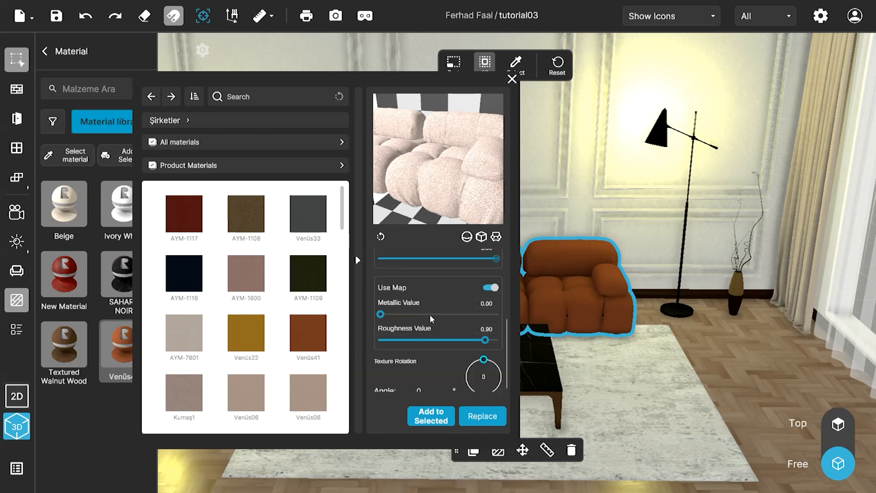
pyautogui.scroll(-2, 432, 322)
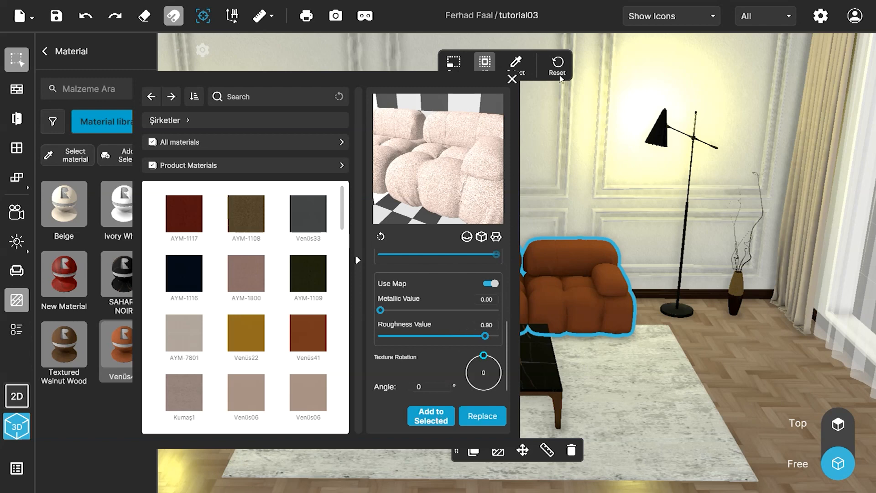
# Step: Switch the material selection mode from the whole object to parts, select the sofa and examine it up close
pyautogui.click(561, 71)
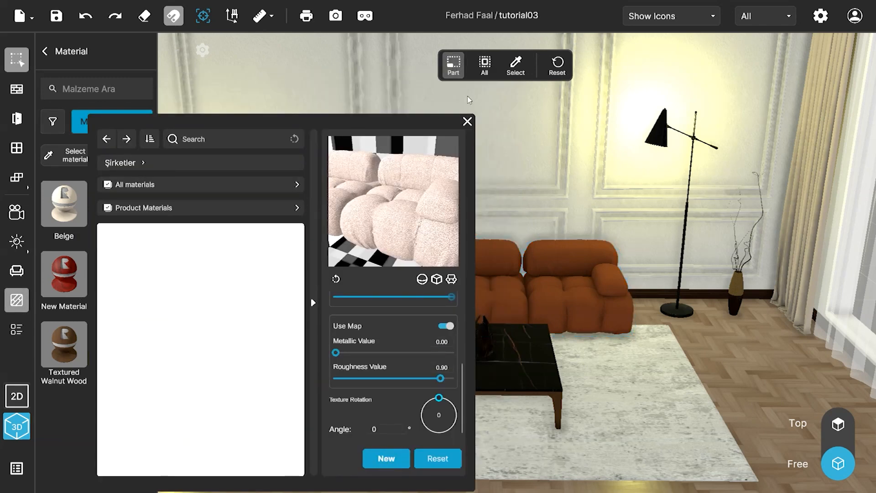
pyautogui.click(595, 310)
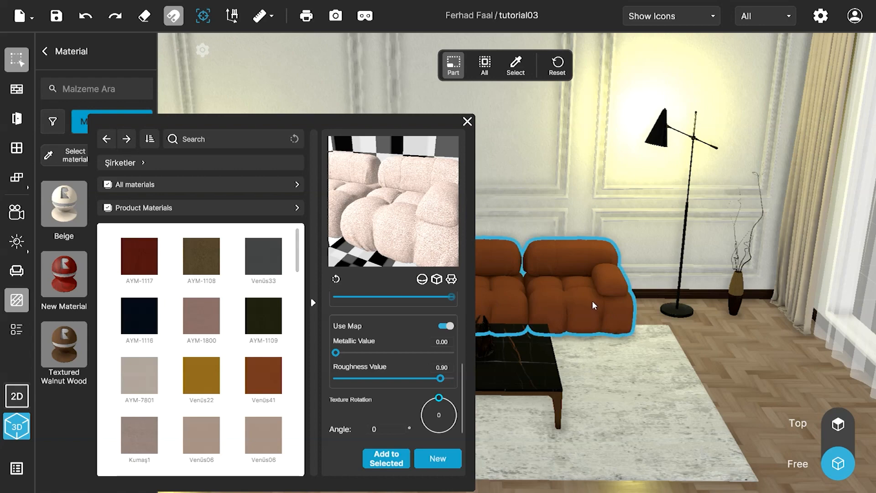
pyautogui.scroll(5, 589, 299)
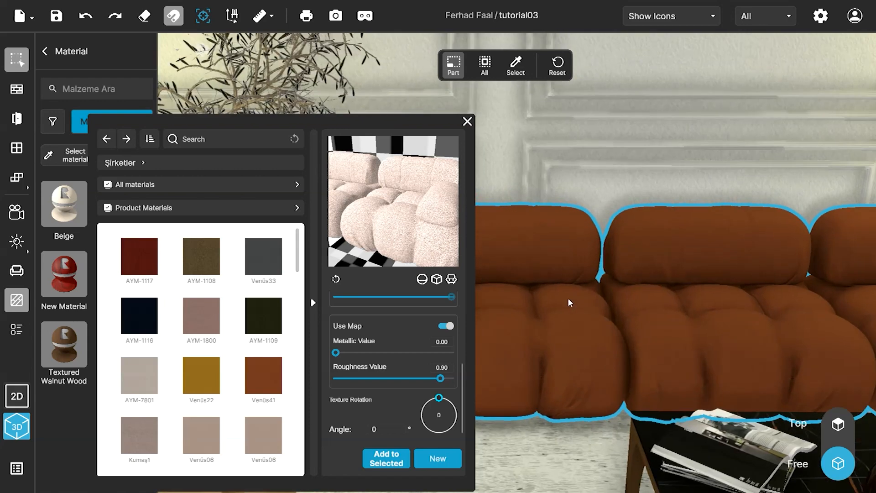
pyautogui.scroll(-3, 576, 303)
pyautogui.scroll(5, 579, 312)
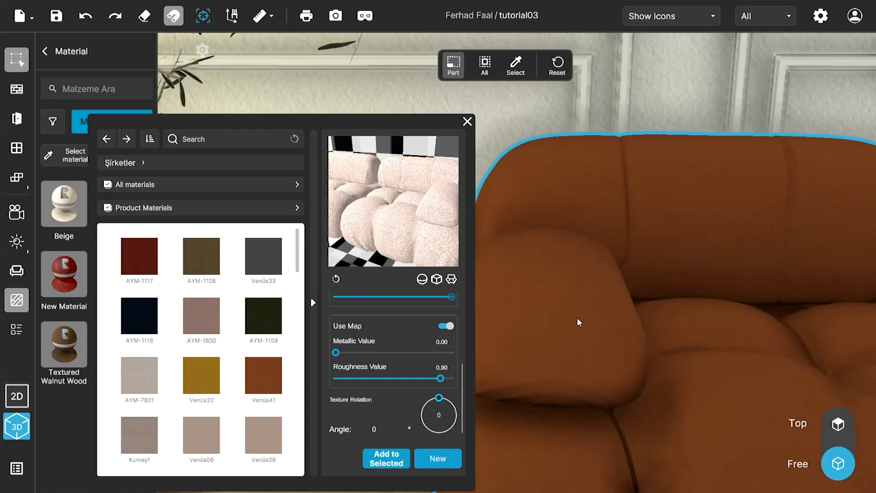
pyautogui.scroll(-4, 589, 297)
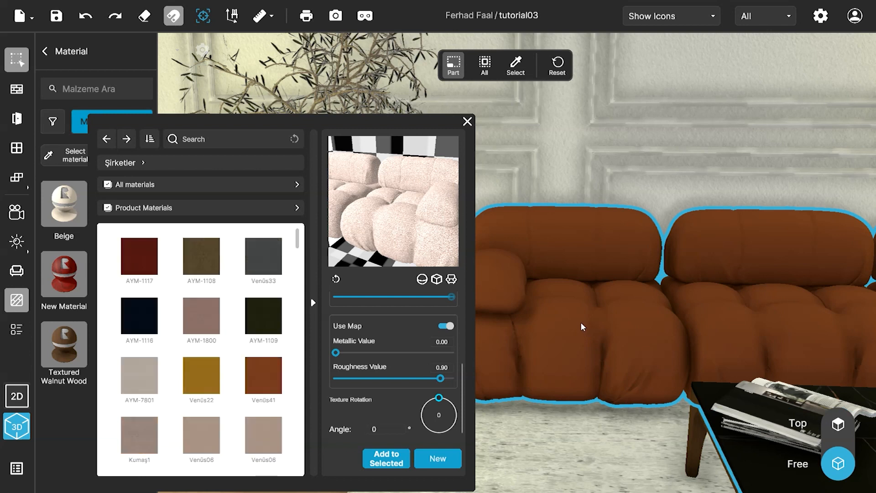
# Step: Change the selection indicator in the general settings from Outline to a wireframe-style display
pyautogui.click(821, 16)
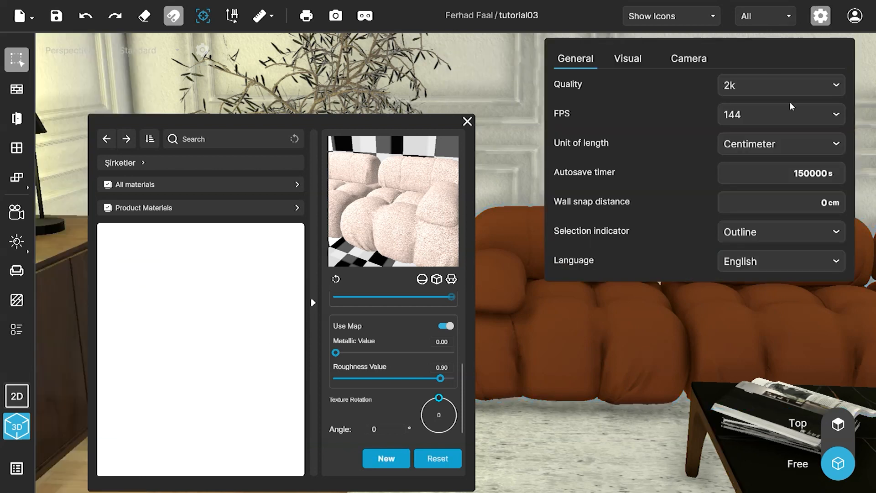
pyautogui.click(777, 232)
pyautogui.click(746, 263)
# Step: Select the sofa and apply the light fabric material to it
pyautogui.click(640, 332)
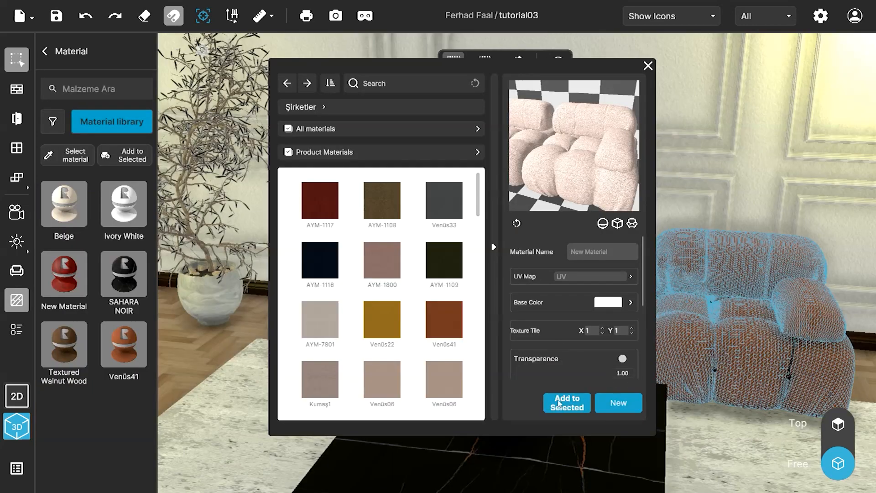
pyautogui.click(559, 403)
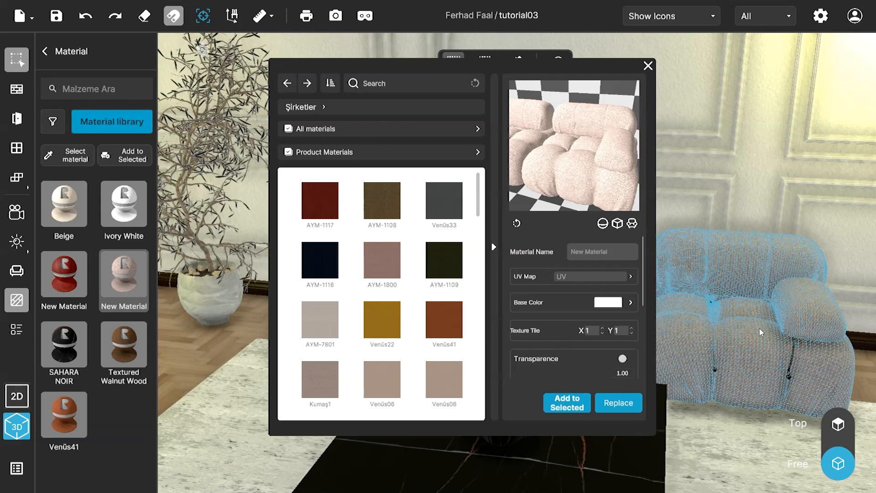
# Step: Move the material library aside, then select the curtain beside the window with the material selection mode set to All
pyautogui.scroll(-2, 741, 329)
pyautogui.moveTo(741, 329); pyautogui.dragTo(732, 341)
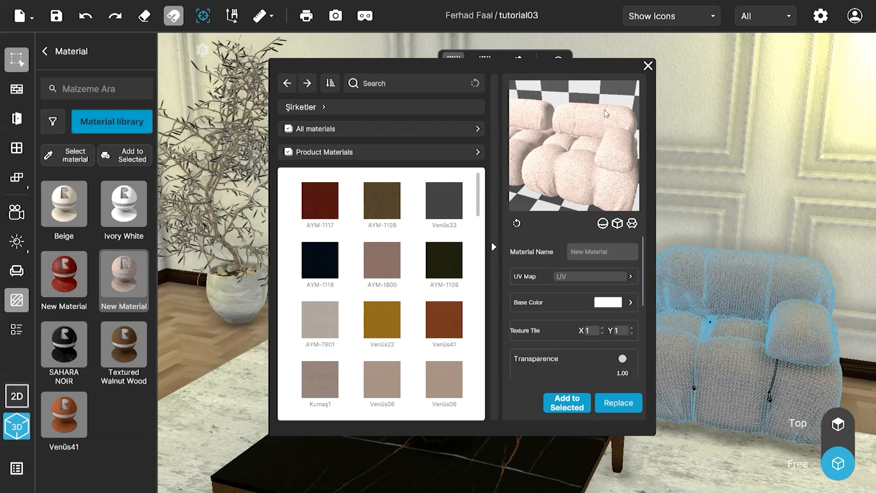
pyautogui.moveTo(600, 71); pyautogui.dragTo(453, 95)
pyautogui.moveTo(604, 299); pyautogui.dragTo(723, 330)
pyautogui.moveTo(723, 330); pyautogui.dragTo(649, 348, button='right')
pyautogui.scroll(-2, 712, 321)
pyautogui.scroll(-2, 661, 324)
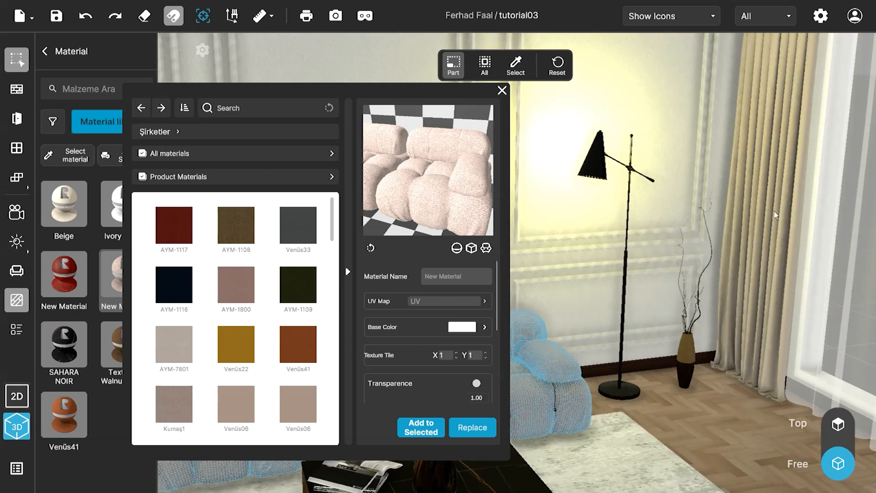
pyautogui.click(776, 215)
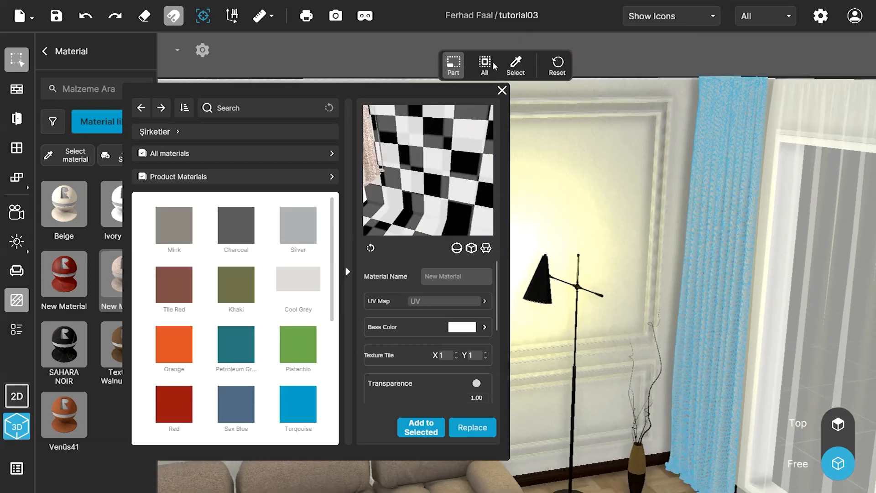
pyautogui.click(493, 66)
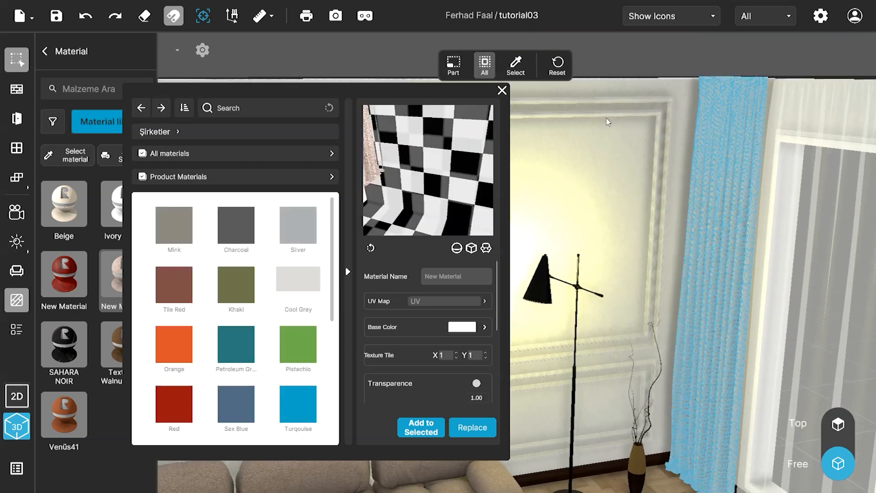
# Step: Browse the companies under all materials and open AlestaHome's Perdeler folder of curtain fabrics
pyautogui.click(186, 156)
pyautogui.scroll(-2, 263, 326)
pyautogui.scroll(-2, 263, 325)
pyautogui.scroll(3, 264, 326)
pyautogui.scroll(-1, 264, 326)
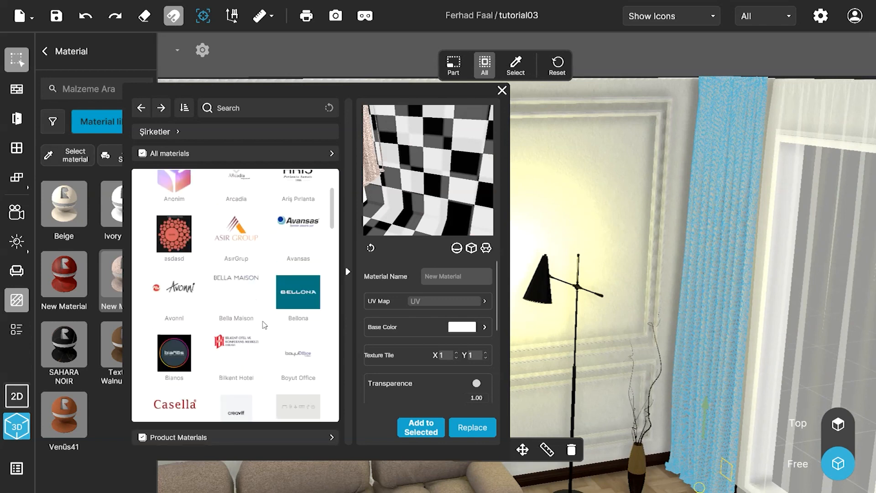
pyautogui.scroll(1, 264, 325)
pyautogui.click(300, 182)
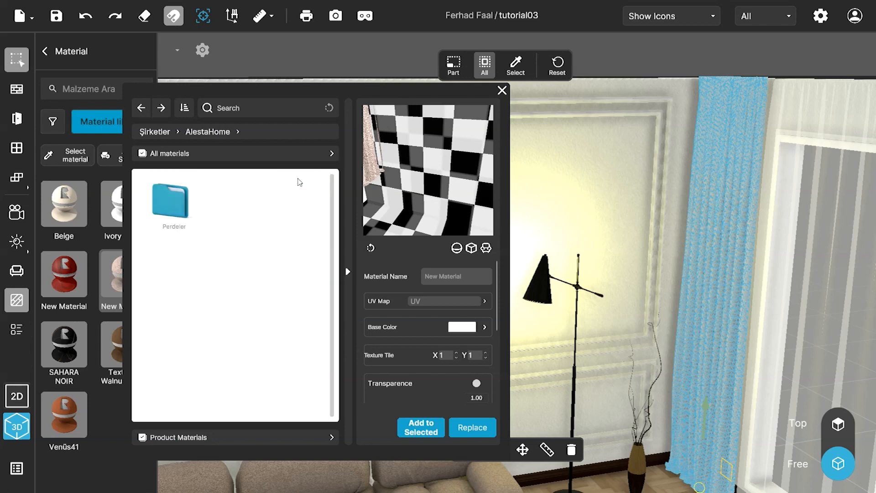
pyautogui.click(189, 200)
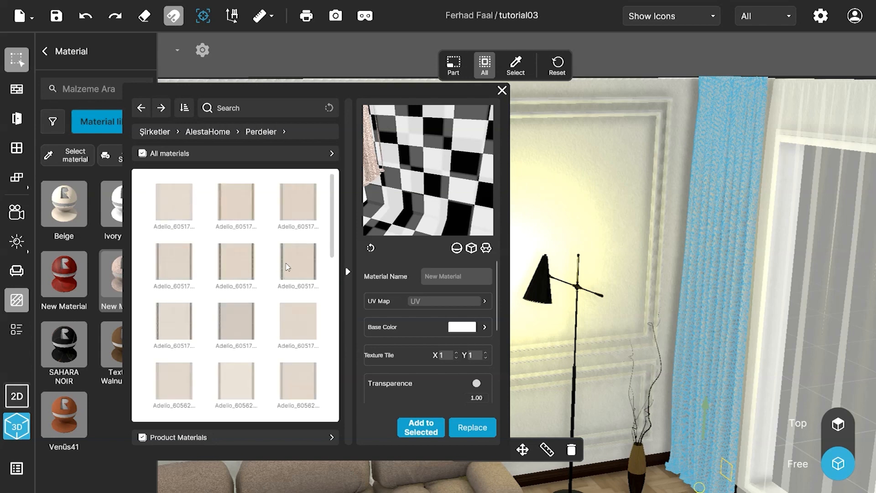
# Step: Choose an Adelio fabric with a patterned edge for the curtain, inspect its preview and close the material library
pyautogui.click(288, 267)
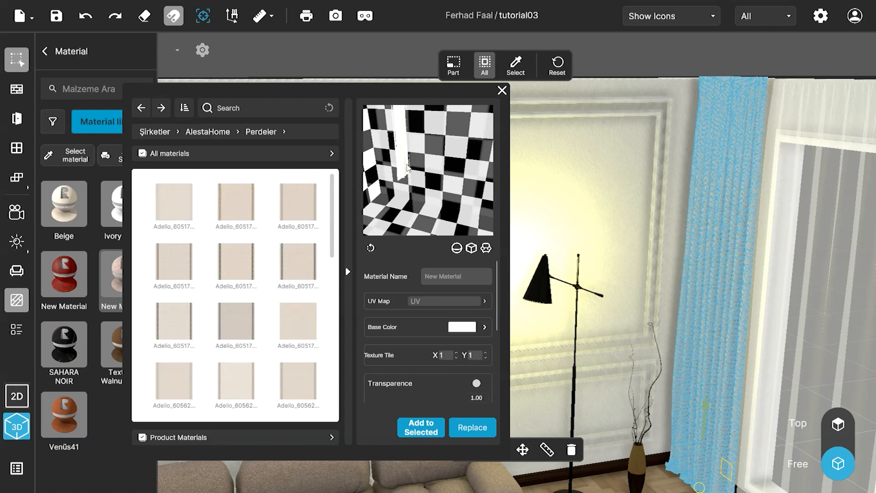
pyautogui.moveTo(407, 165); pyautogui.dragTo(497, 168)
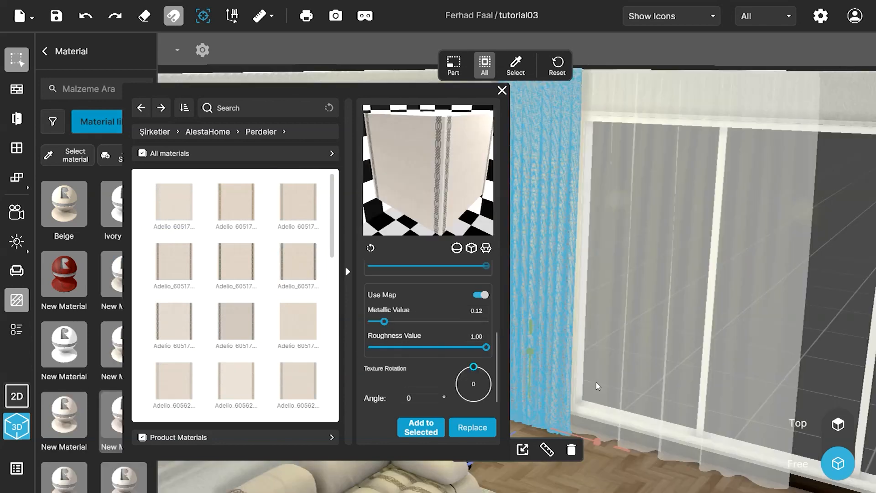
pyautogui.moveTo(588, 350)
pyautogui.mouseDown()
pyautogui.moveTo(598, 358)
pyautogui.moveTo(587, 347)
pyautogui.mouseUp()
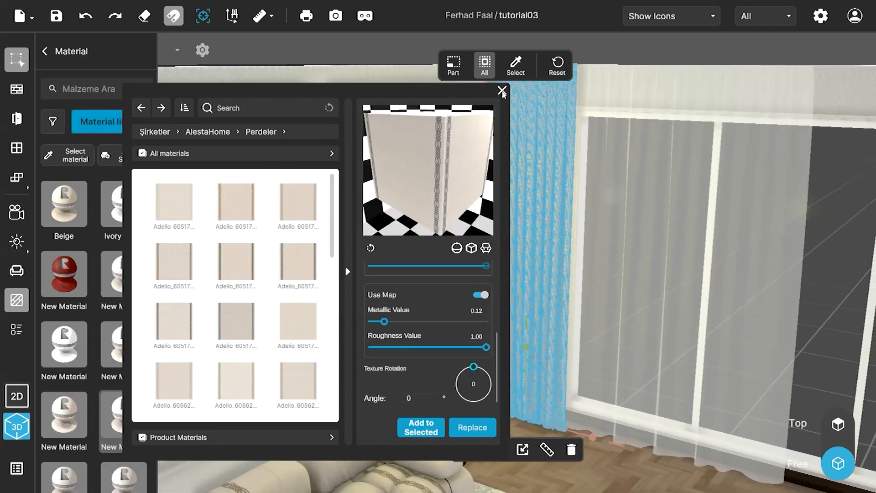
pyautogui.click(502, 91)
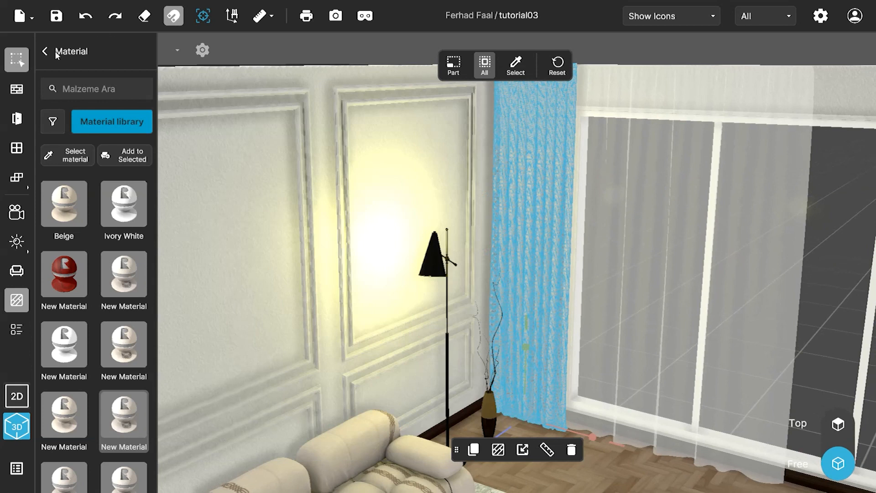
# Step: Leave the material list and adjust the selected curtain with the Scale transform
pyautogui.click(201, 160)
pyautogui.click(543, 298)
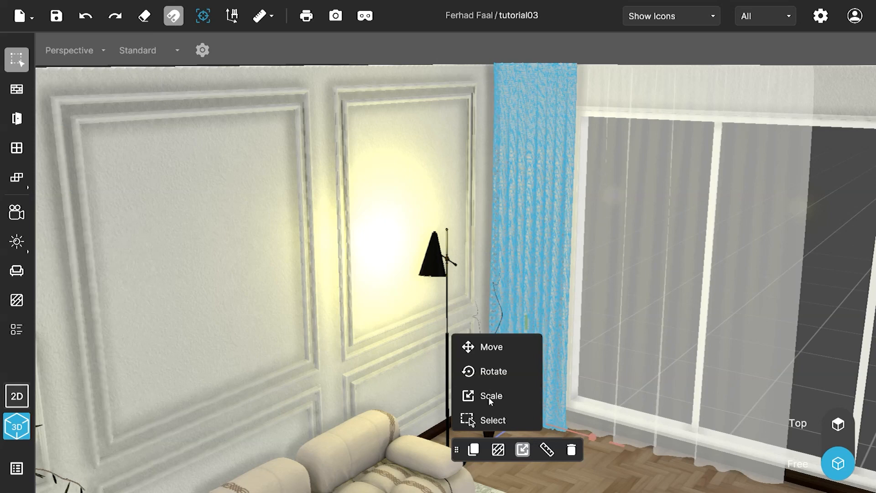
pyautogui.click(623, 444)
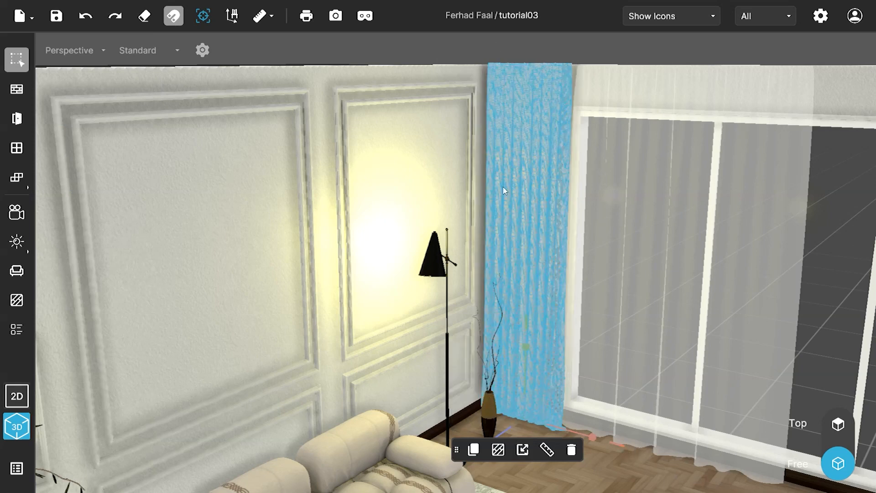